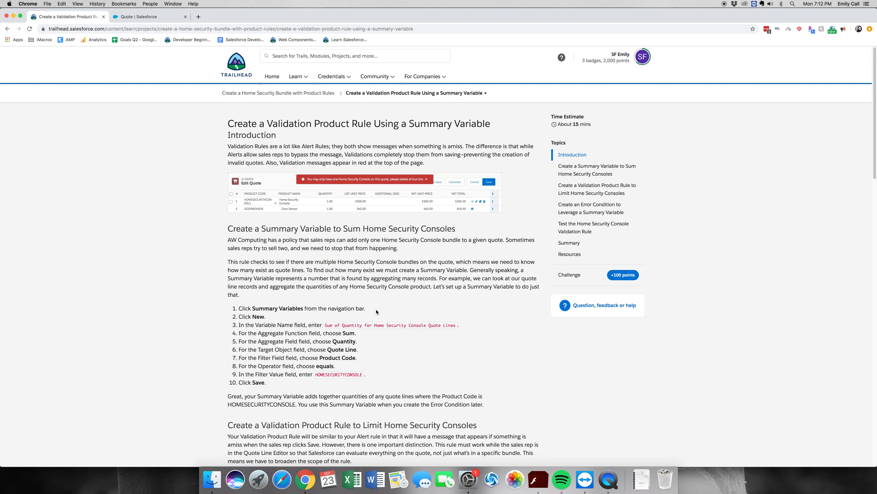
Step: Read through the Trailhead instructions, switch to Salesforce CPQ, and start a new summary variable
scroll(518, 318, down, 5)
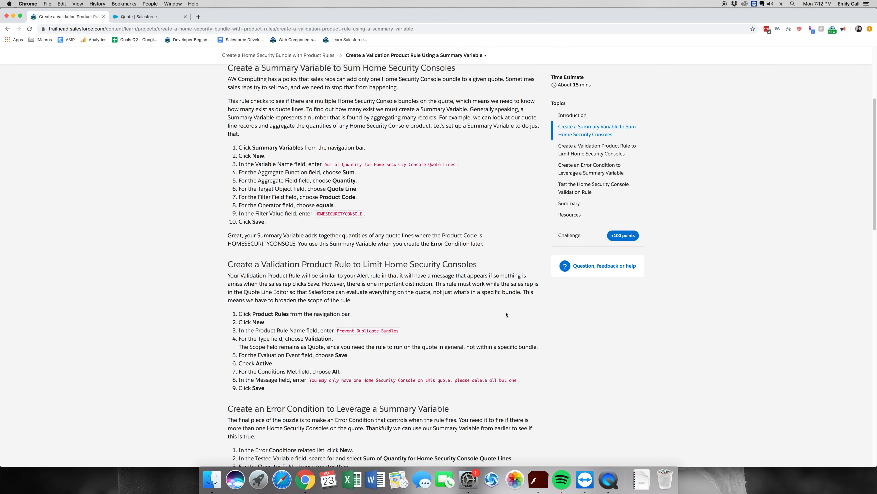
scroll(506, 313, down, 2)
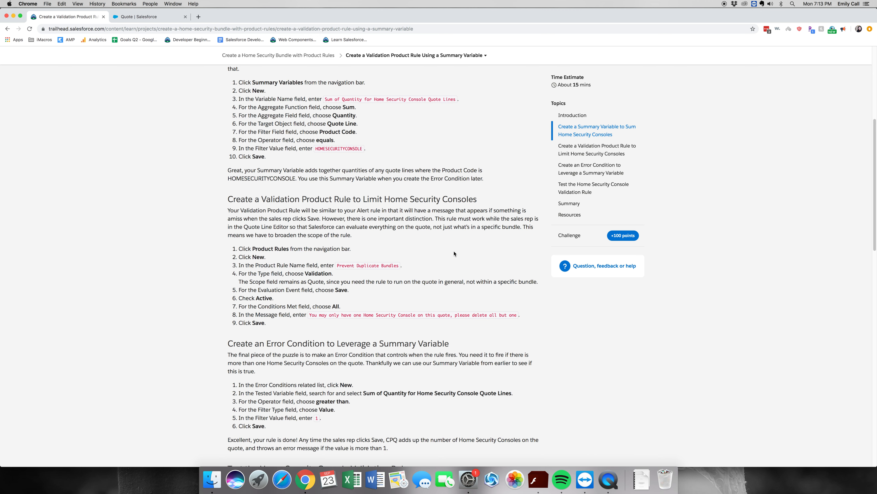
click(148, 16)
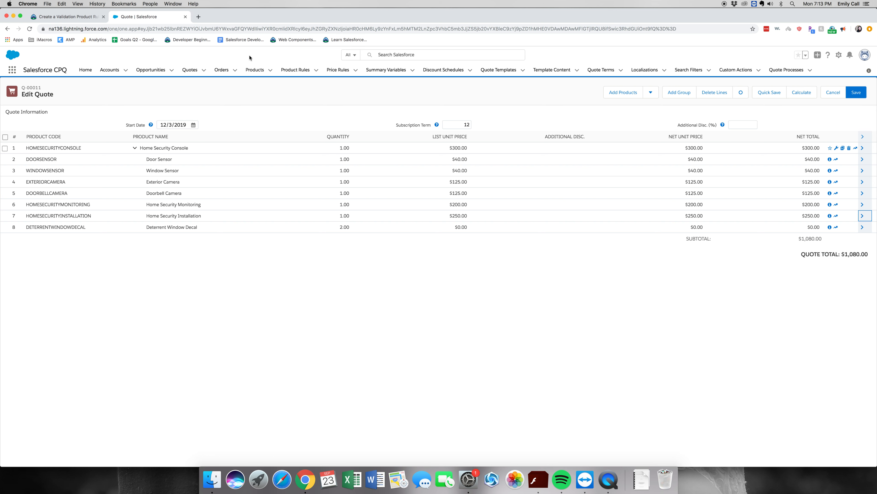
click(383, 72)
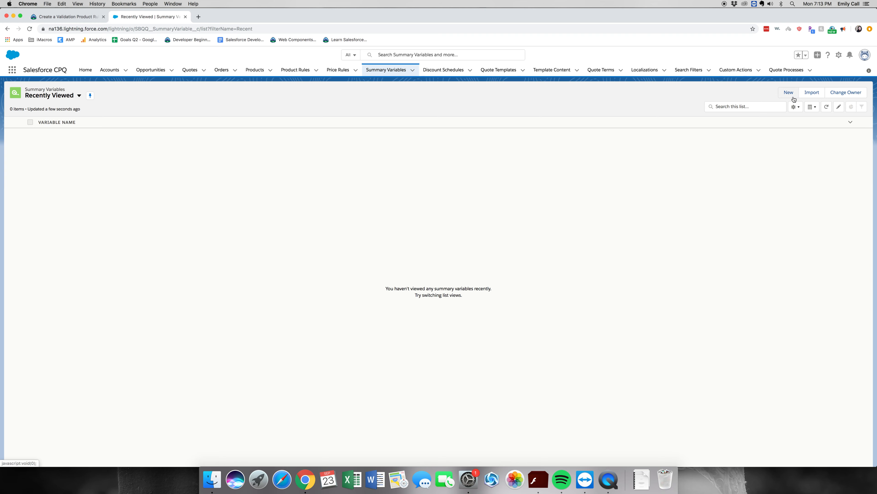
click(793, 98)
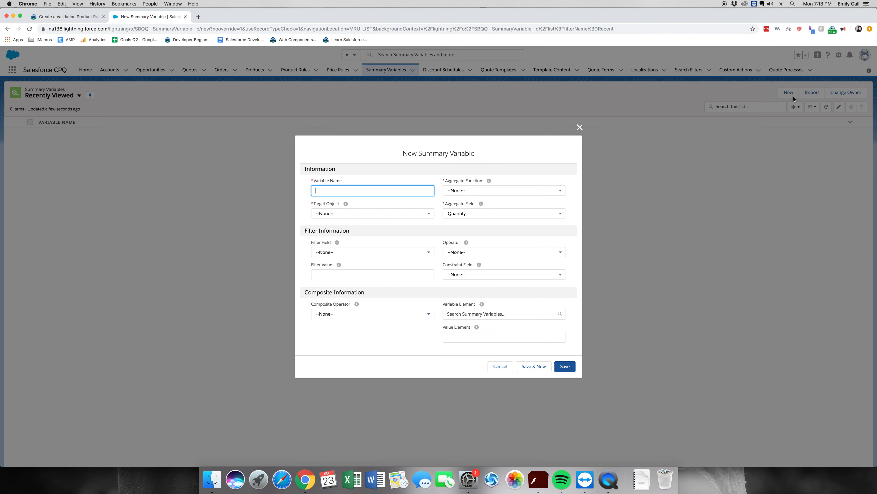
Step: Copy the variable name from the Trailhead instructions and name the summary variable "Sum of Quantity for Home Security Console Quote Lines"
click(70, 16)
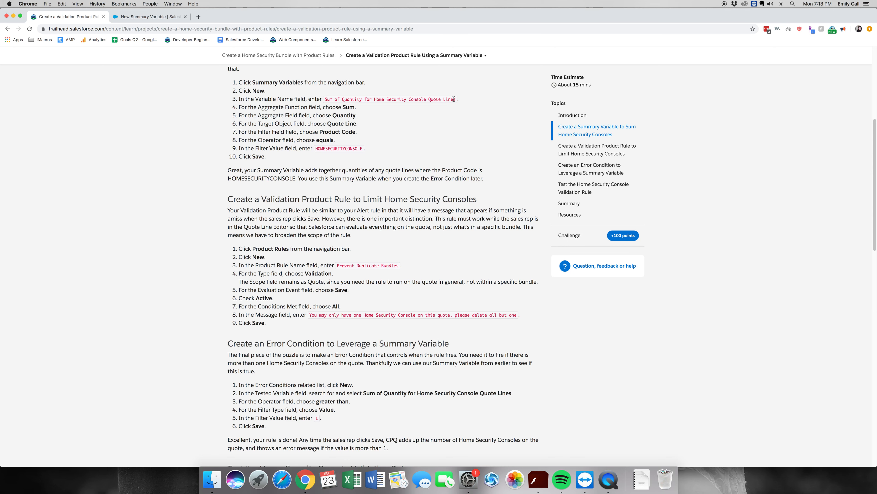
drag(456, 100, 325, 100)
key(super+c)
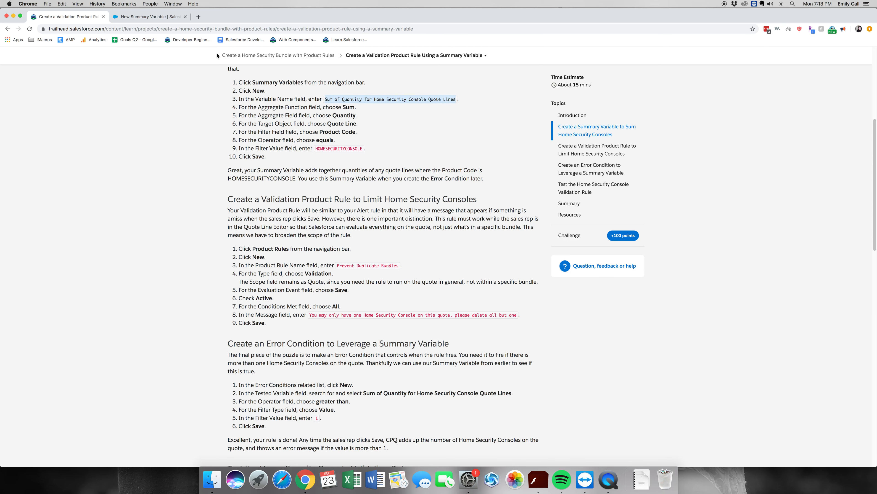
click(149, 17)
key(super+v)
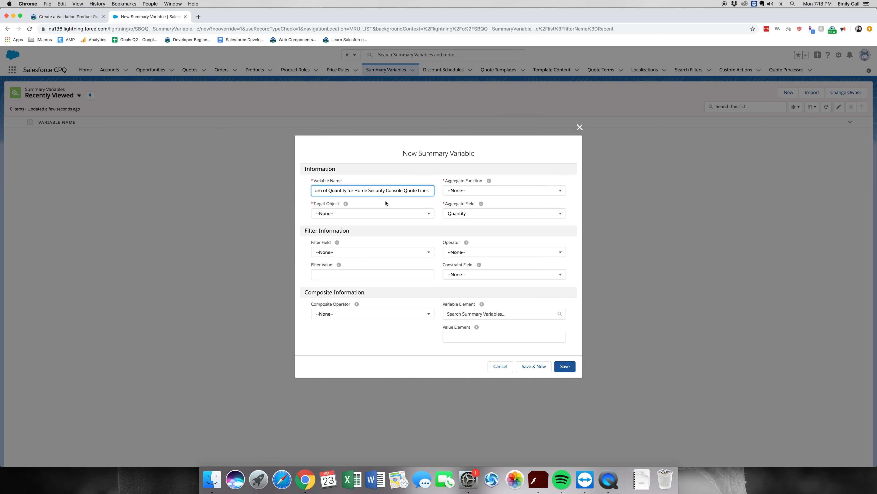
Step: Set the summary variable's aggregate function to Sum, aggregate field to Quantity, and target object to Quote Line
click(482, 191)
click(479, 230)
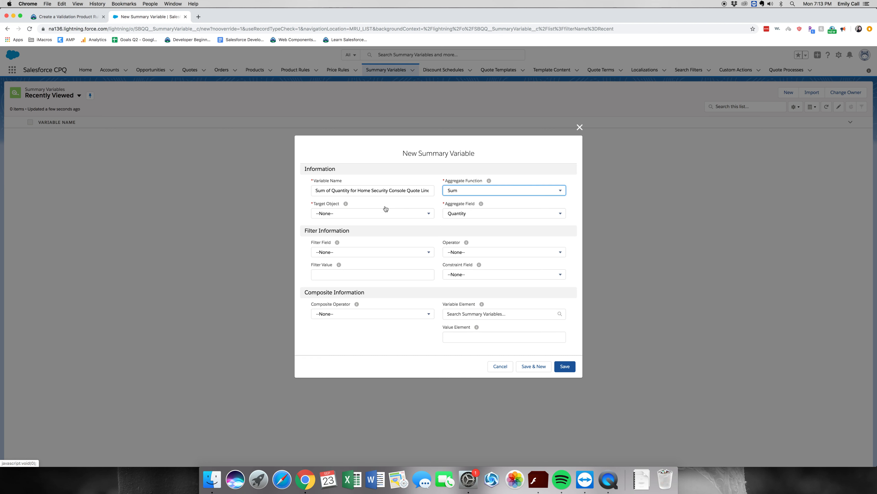
click(467, 212)
click(471, 214)
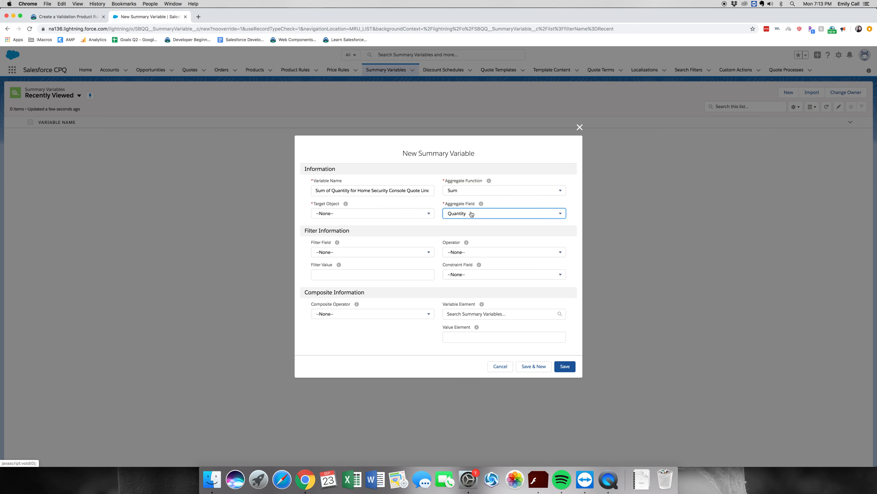
click(372, 214)
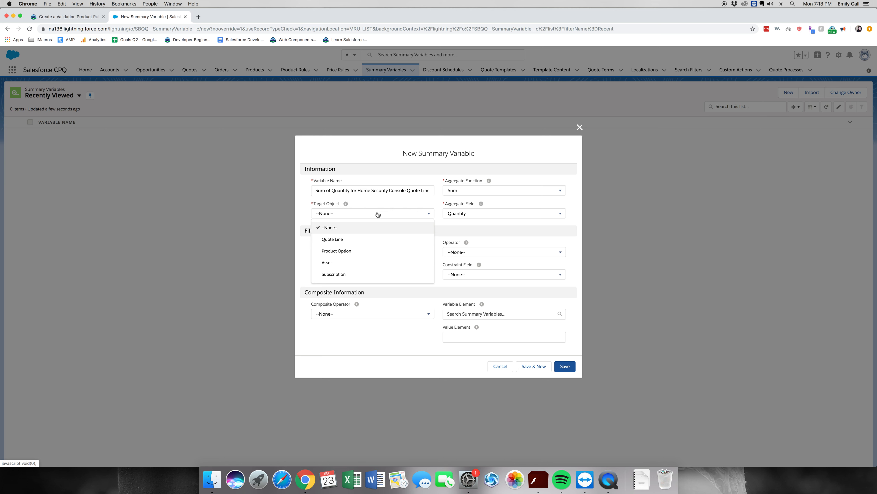
click(378, 215)
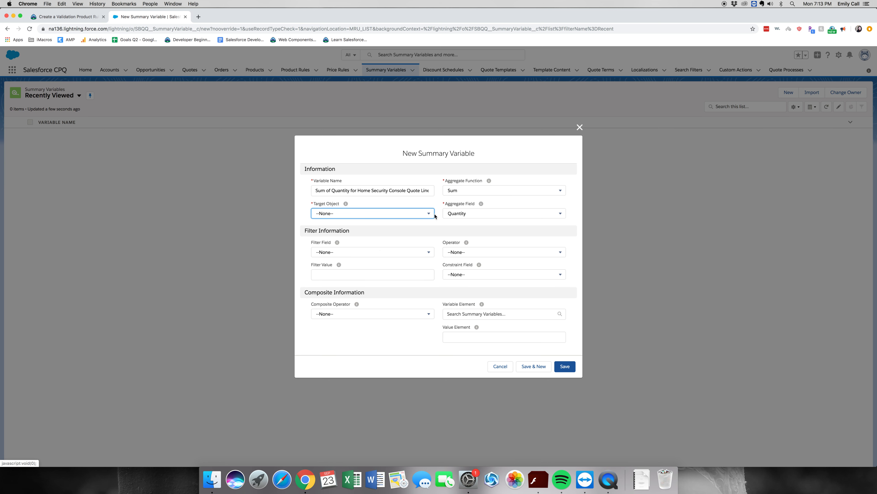
click(429, 215)
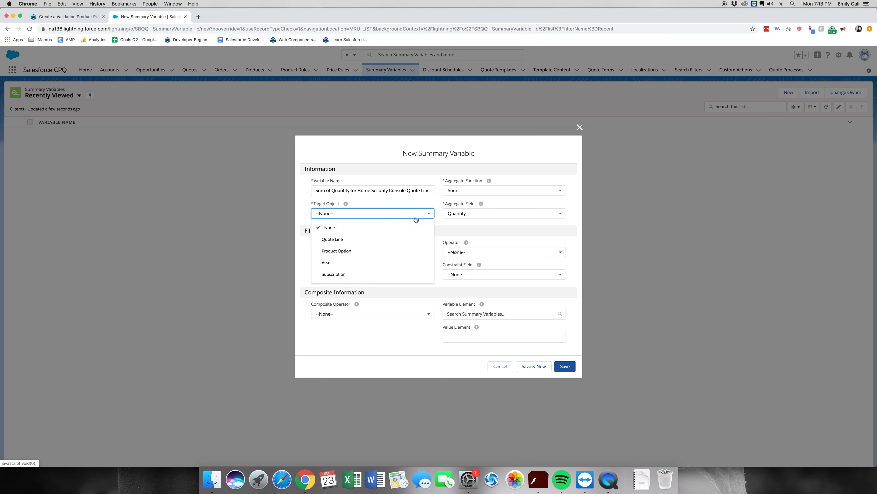
click(352, 243)
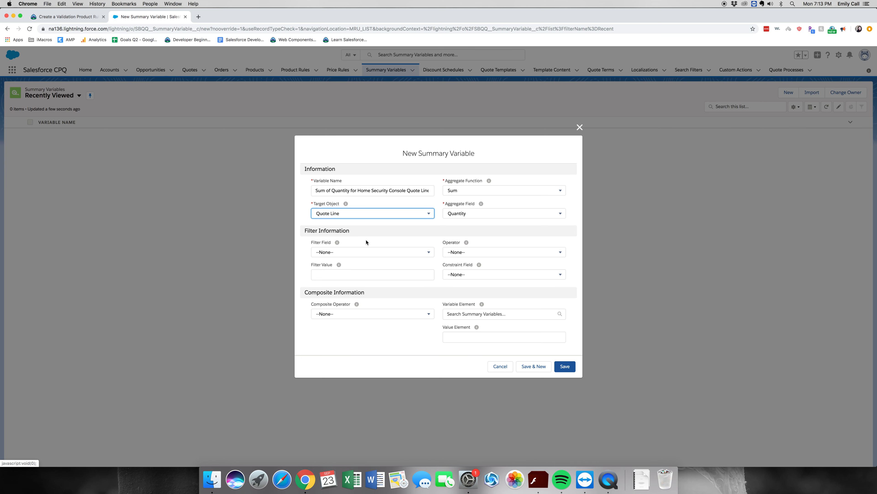
Step: Set the summary variable's filter field to Product Code with the equals operator
click(405, 256)
click(381, 278)
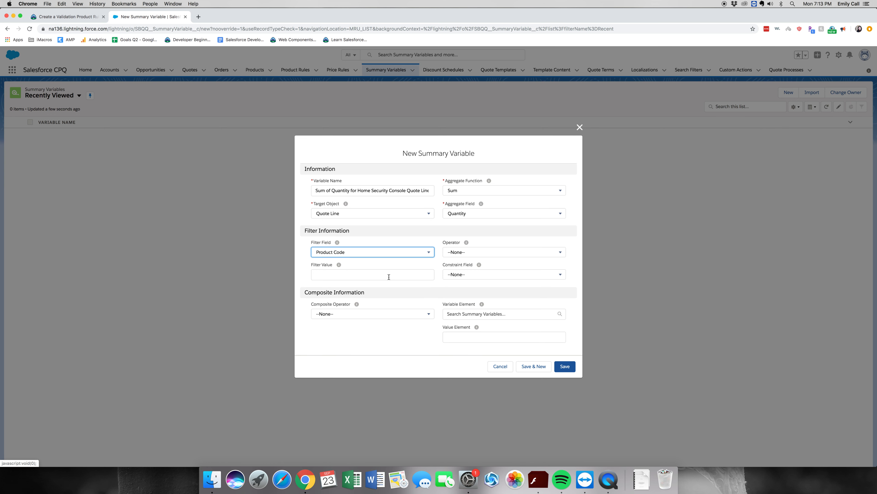
click(461, 257)
click(462, 278)
Step: Copy HOMESECURITYCONSOLE from the Trailhead instructions into the filter value and save the summary variable
click(418, 272)
click(52, 16)
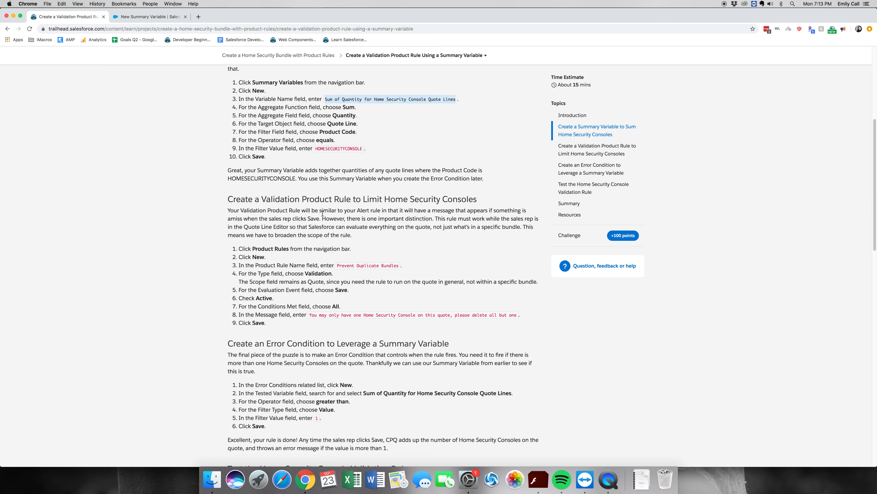
drag(362, 149, 316, 146)
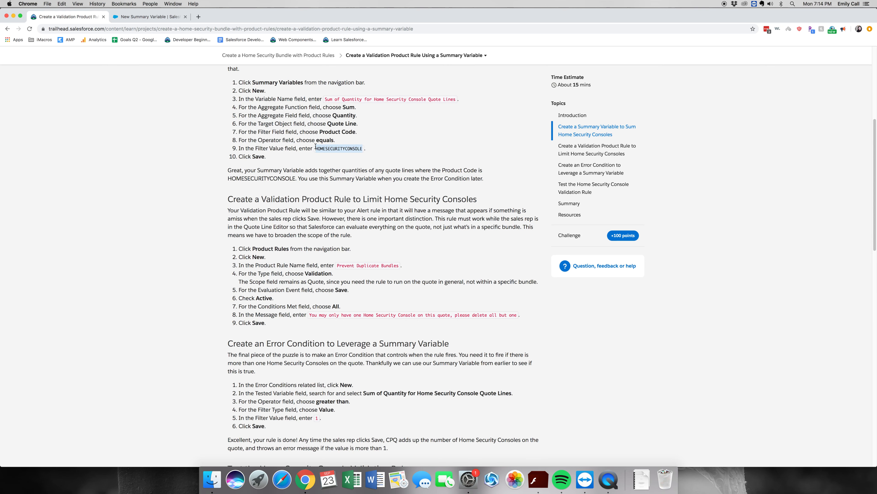
key(super+c)
key(ctrl+Tab)
key(super+v)
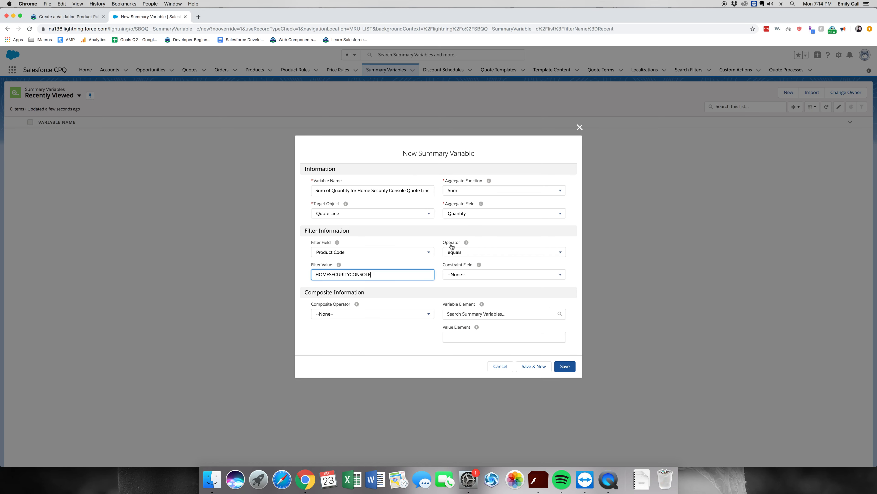
click(485, 293)
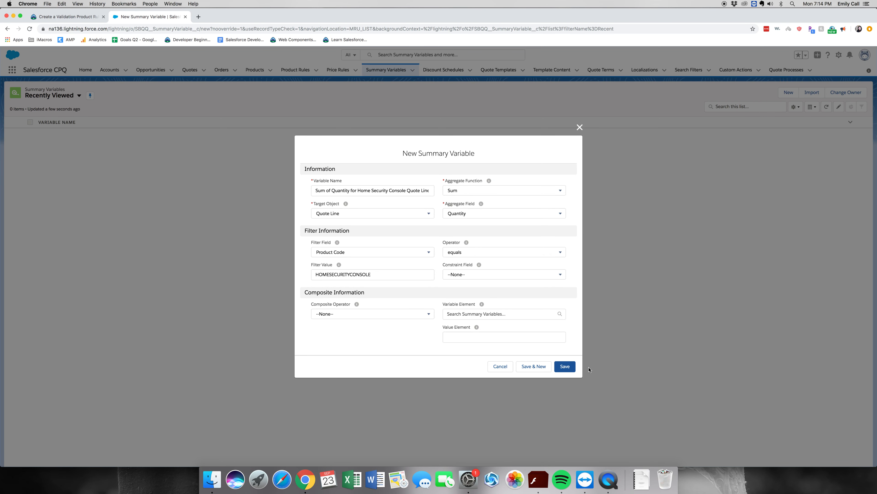
click(571, 367)
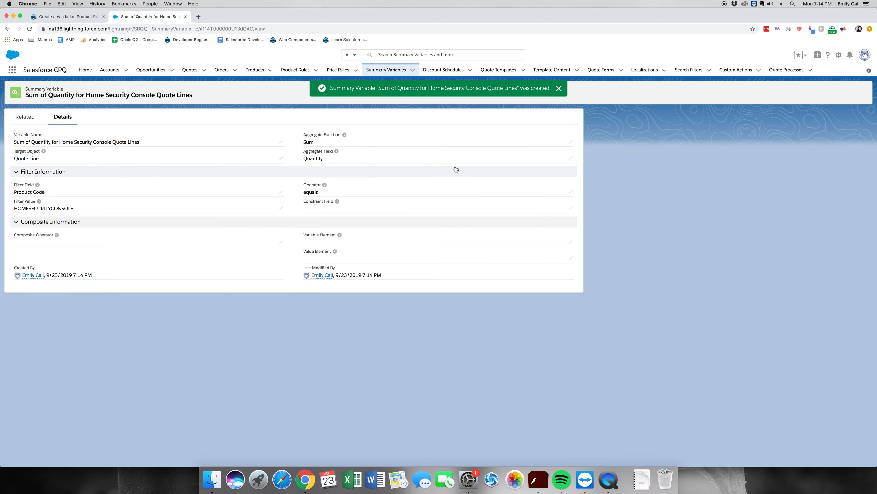
Step: Start a new product rule and name it "Prevent Duplicate Bundles", copying the name from the Trailhead instructions
click(299, 70)
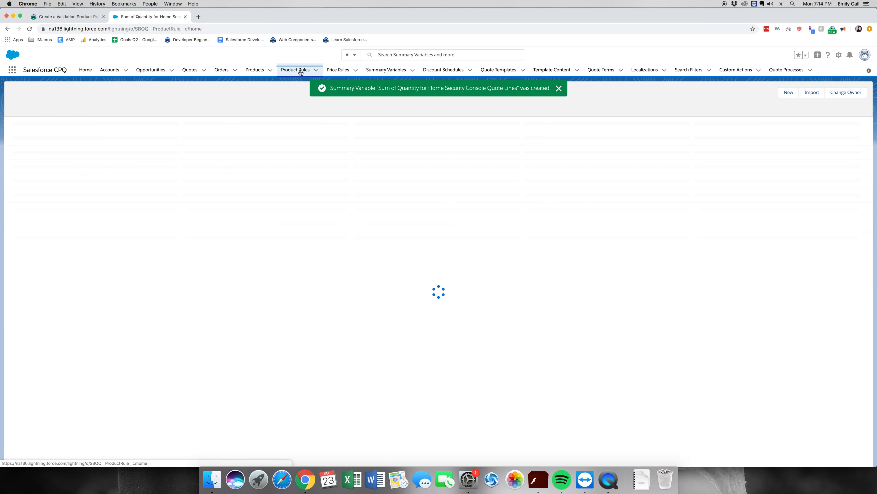
click(790, 92)
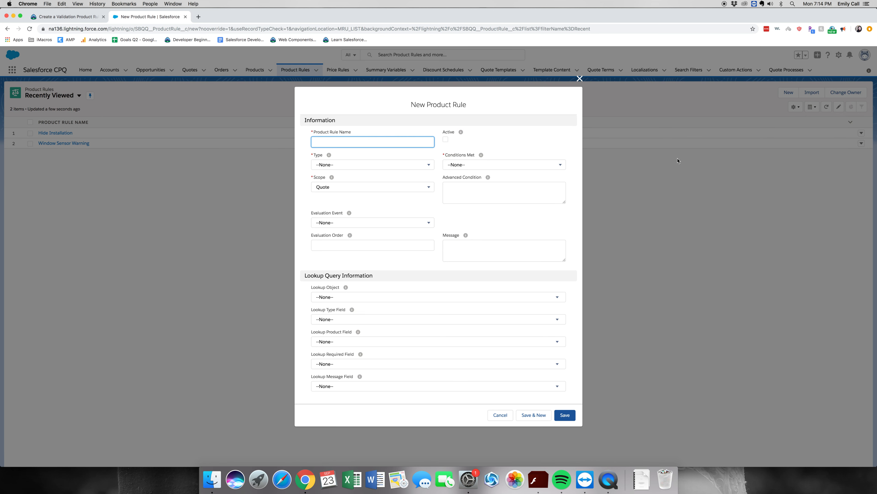
key(ctrl+shift+Tab)
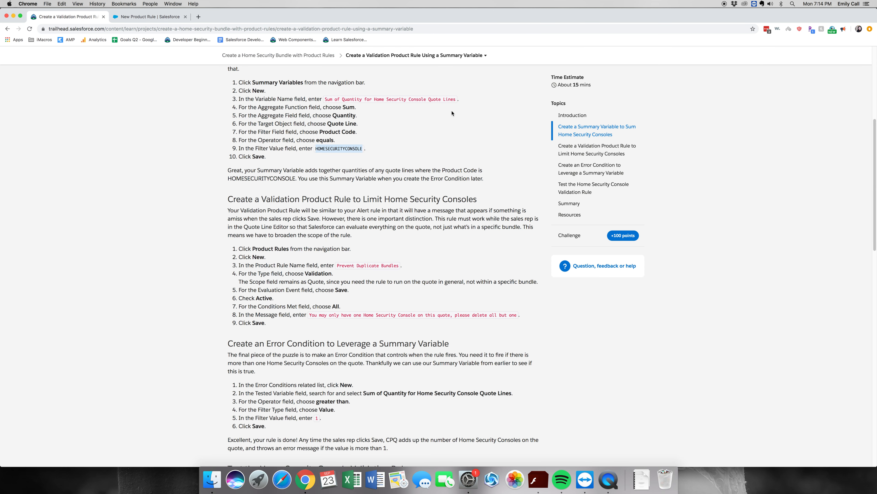
drag(303, 266, 363, 267)
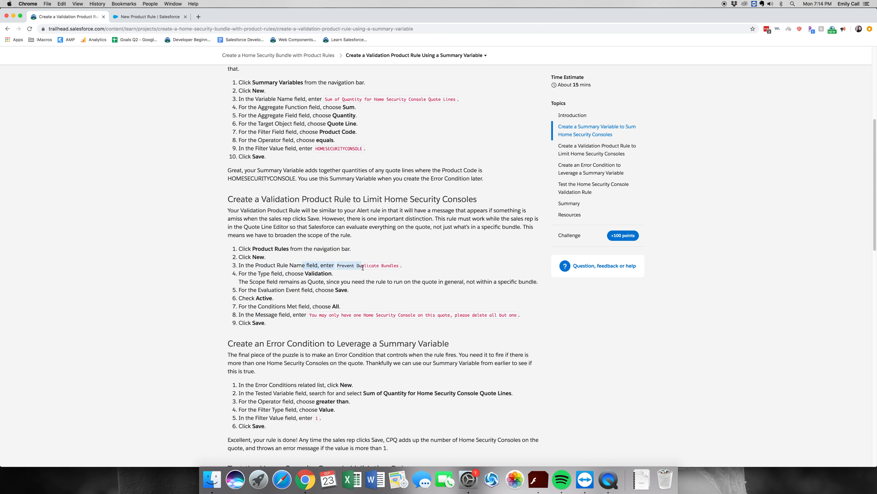
drag(302, 265, 337, 265)
click(338, 268)
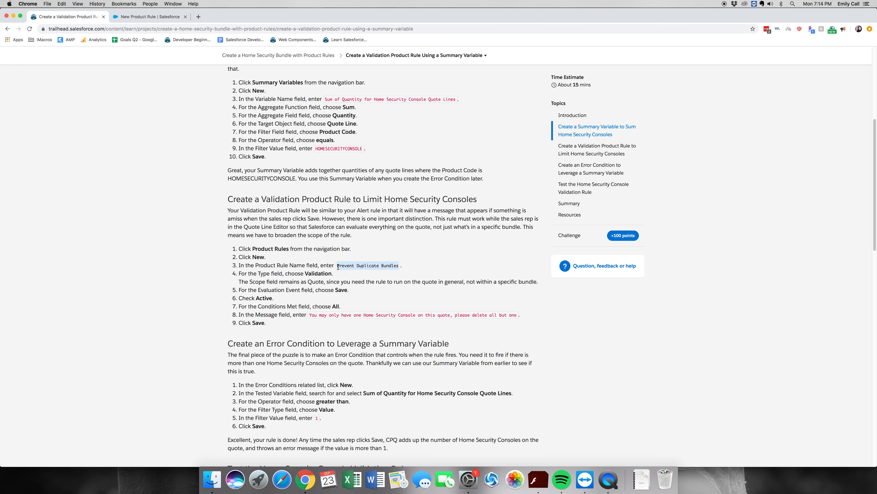
key(ctrl+Tab)
key(ctrl+shift+Tab)
key(ctrl+Tab)
key(super+v)
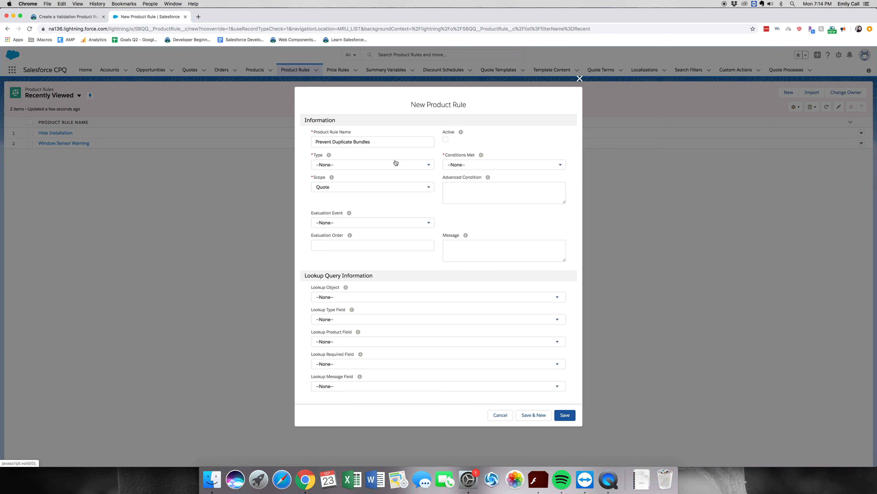
Step: Set the product rule's type to Validation, evaluation event to Save, and conditions met to All
click(396, 164)
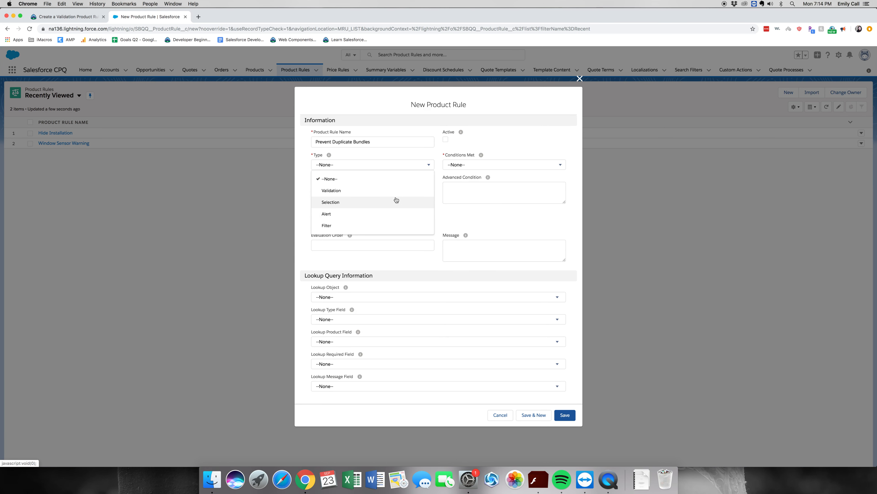
click(389, 195)
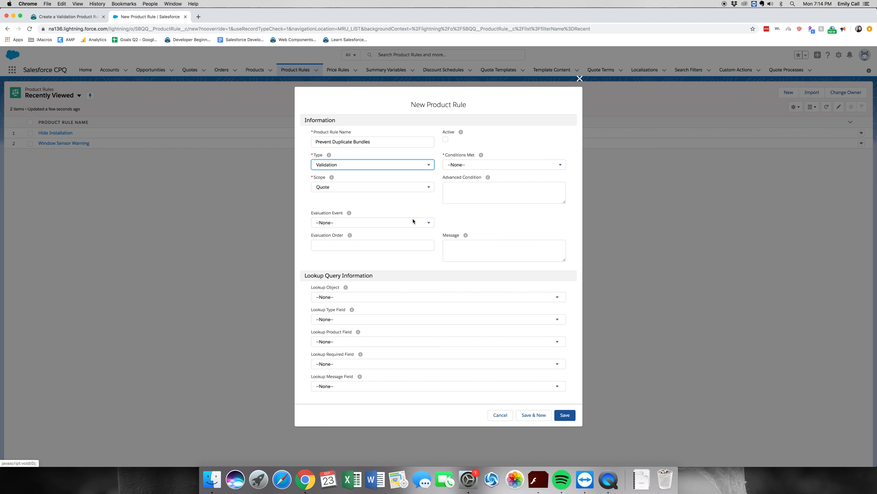
click(406, 225)
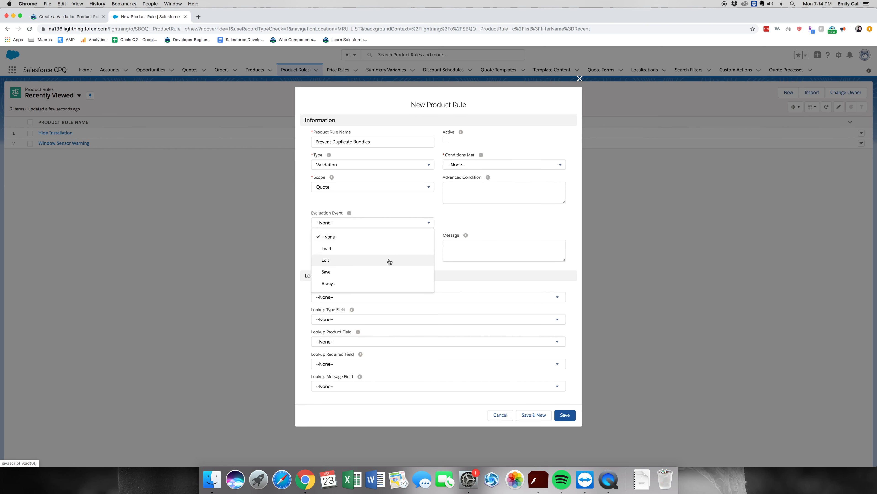
click(387, 273)
click(467, 167)
click(486, 195)
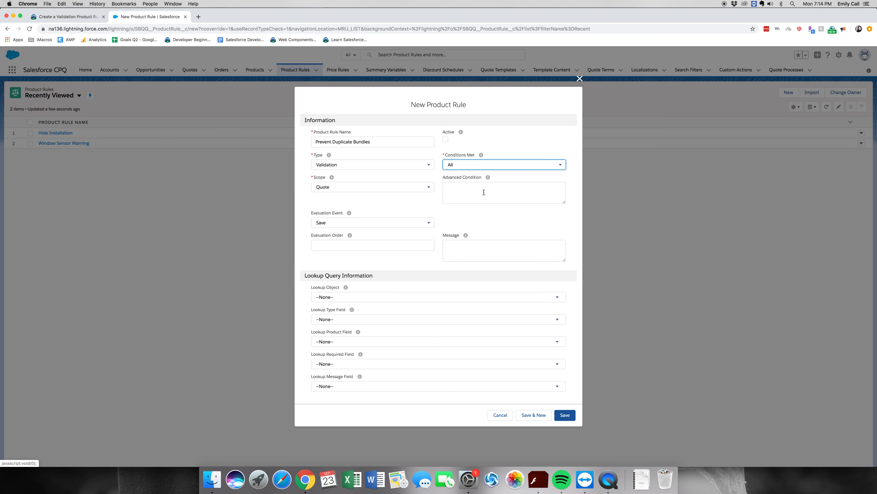
Step: Set the rule's message to "You may only have one Home Security Console on this quote, please delete all but one." and save the product rule
click(65, 17)
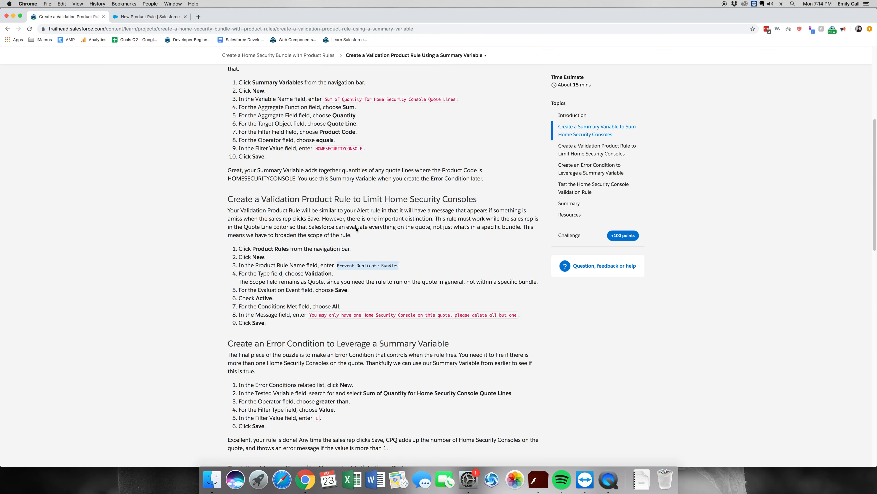
drag(509, 316, 448, 315)
drag(448, 315, 309, 316)
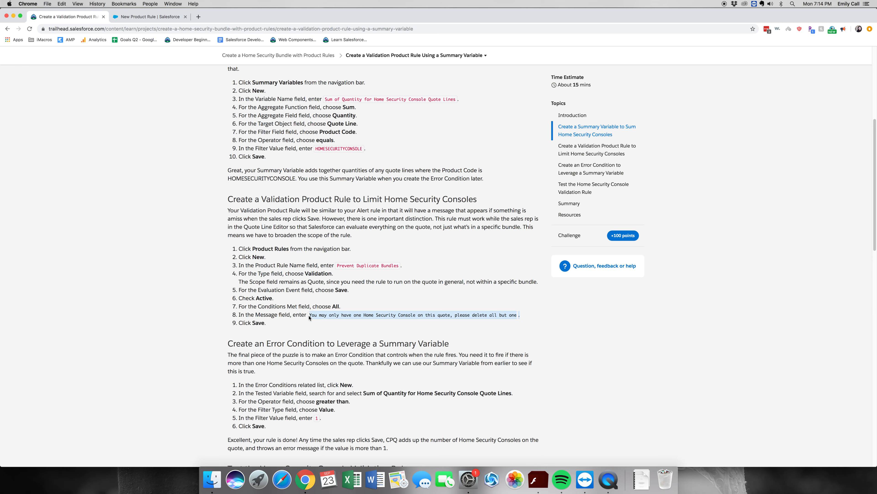
key(ctrl+Tab)
click(500, 241)
key(super+v)
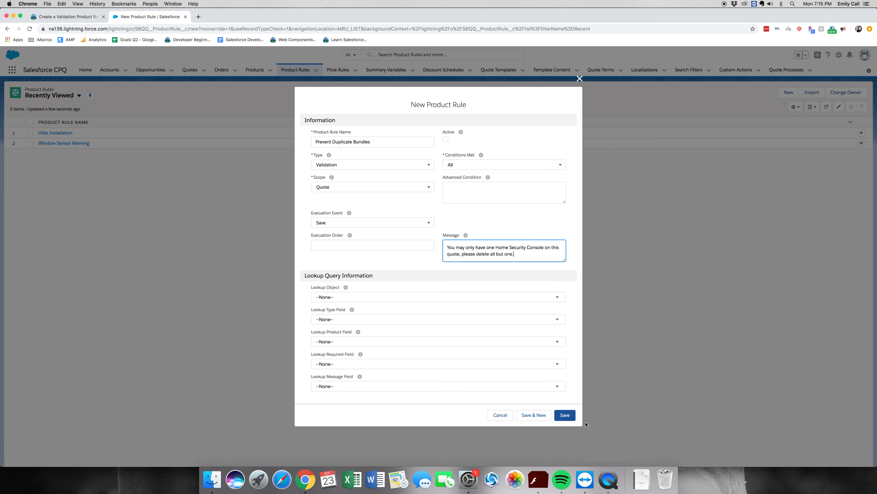
click(565, 414)
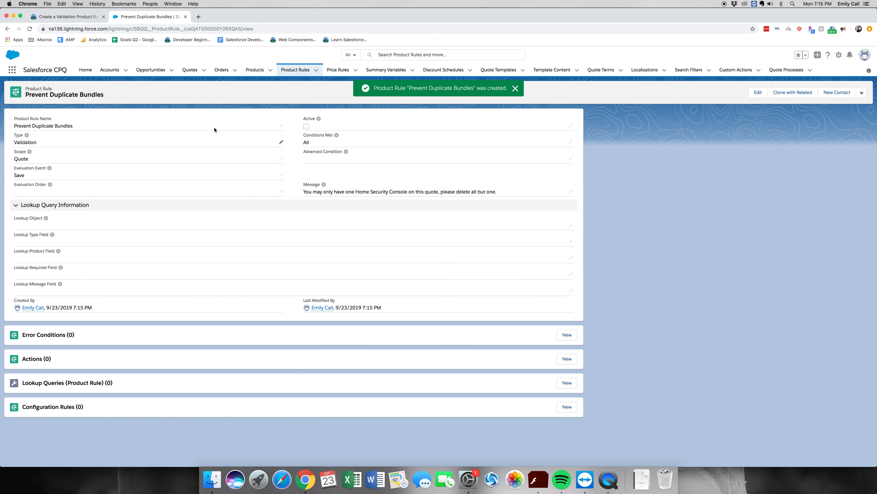
Step: Start a new error condition on the product rule and set its tested variable to the Sum of Quantity for Home Security Console summary variable
click(565, 336)
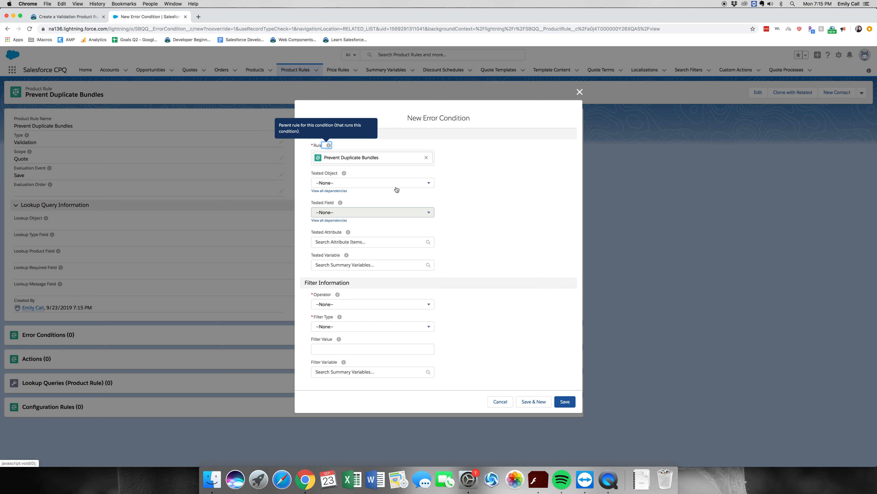
click(384, 268)
click(388, 278)
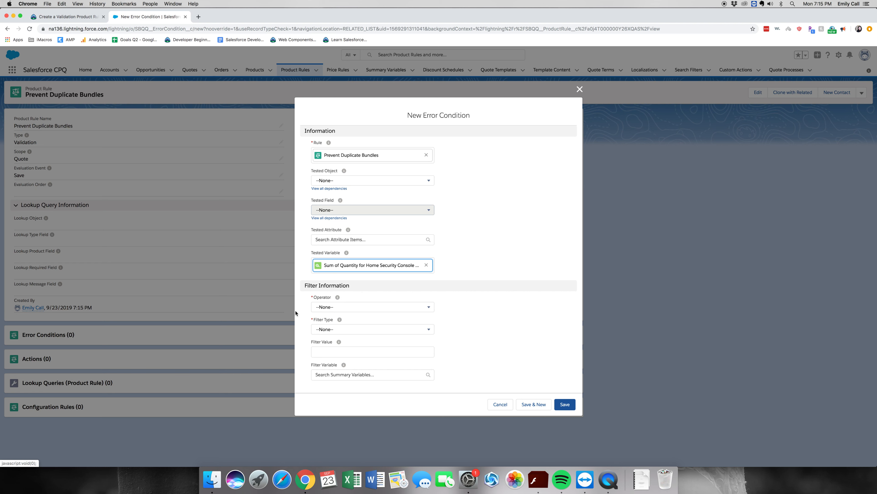
Step: Set the error condition's operator to greater than, filter type to Value and filter value to 1, and save it
click(361, 309)
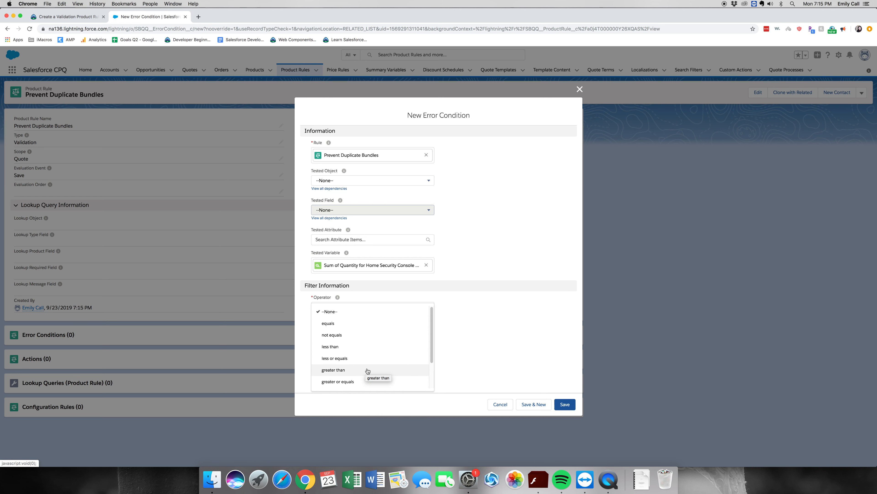
click(367, 370)
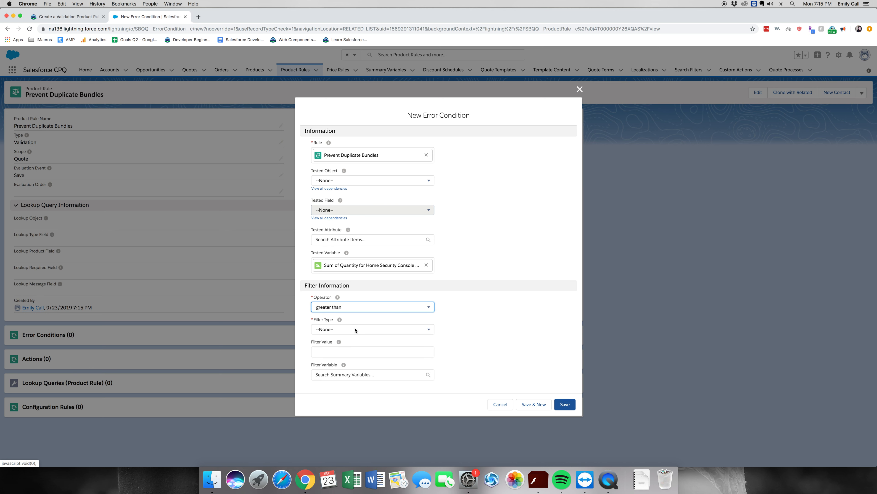
click(343, 352)
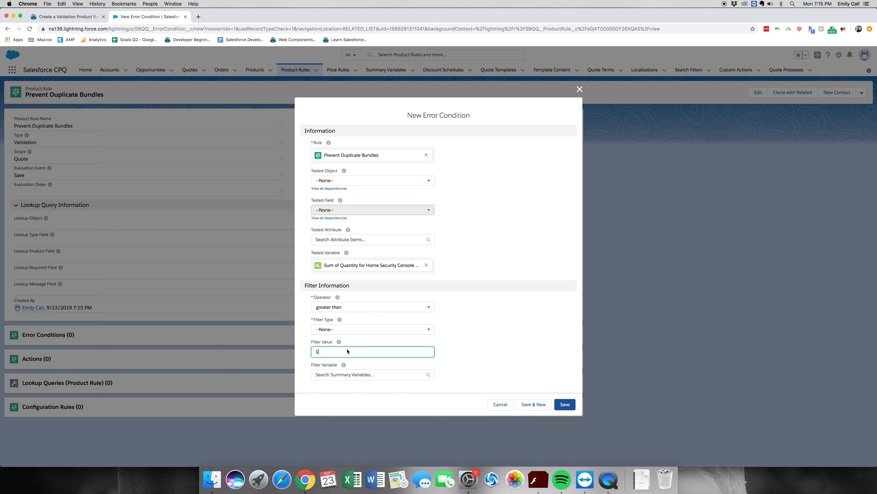
click(354, 329)
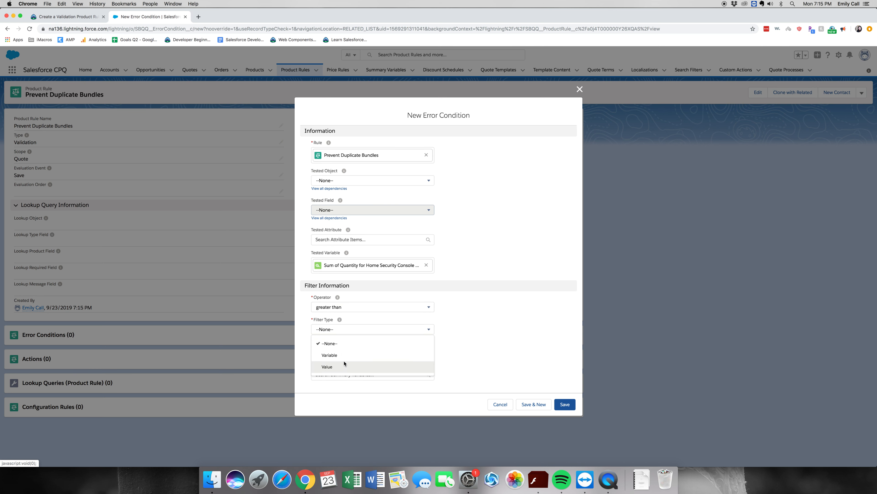
click(345, 366)
click(557, 404)
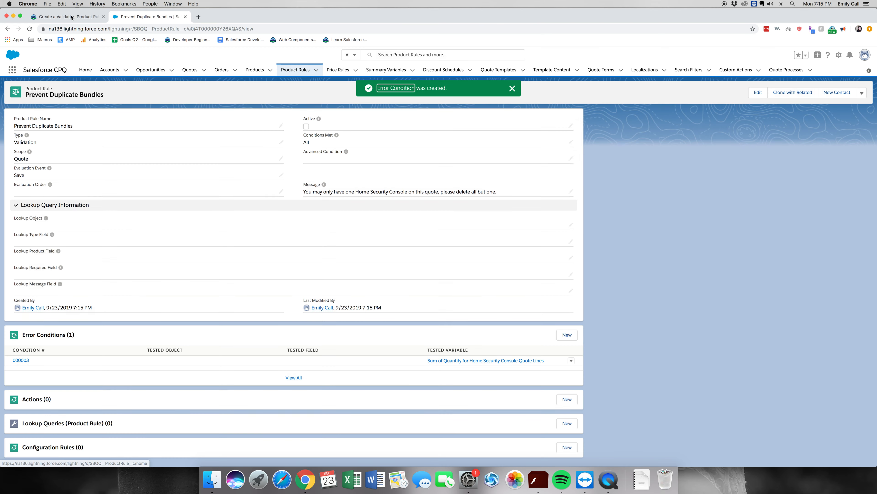
Step: Return to the Trailhead instructions and submit the step for verification to earn 100 points
click(71, 17)
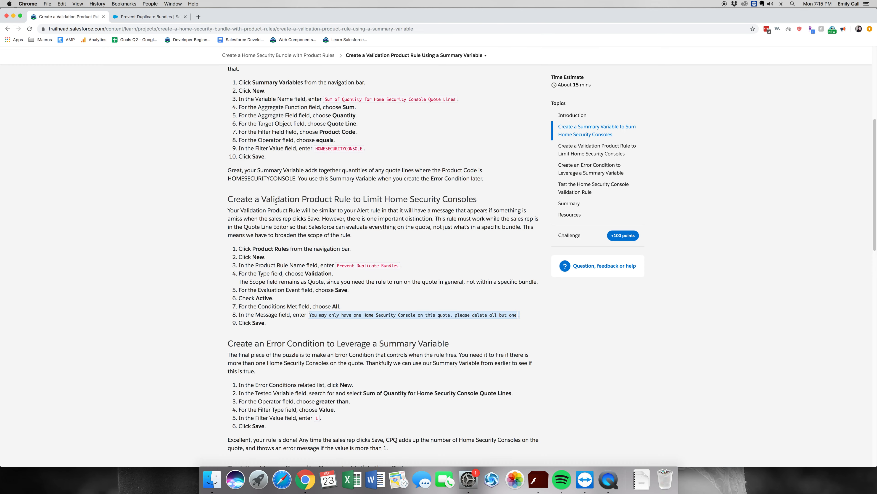
scroll(514, 391, down, 10)
scroll(514, 391, down, 8)
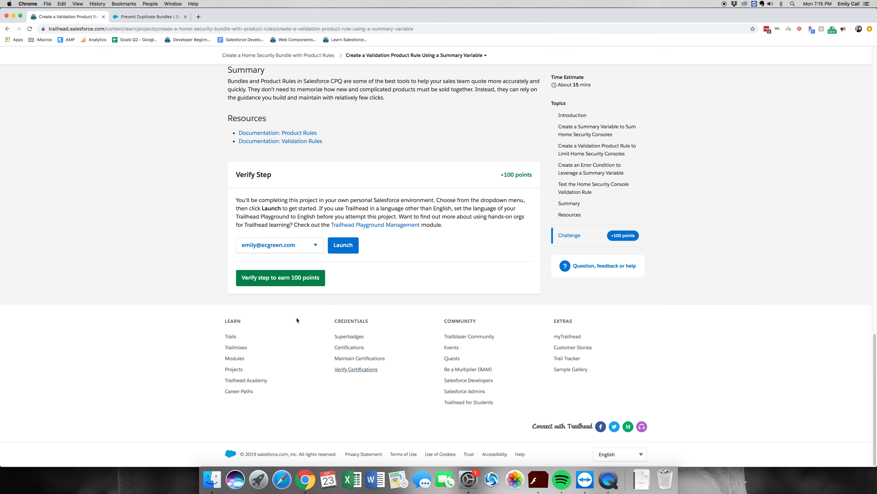
click(285, 278)
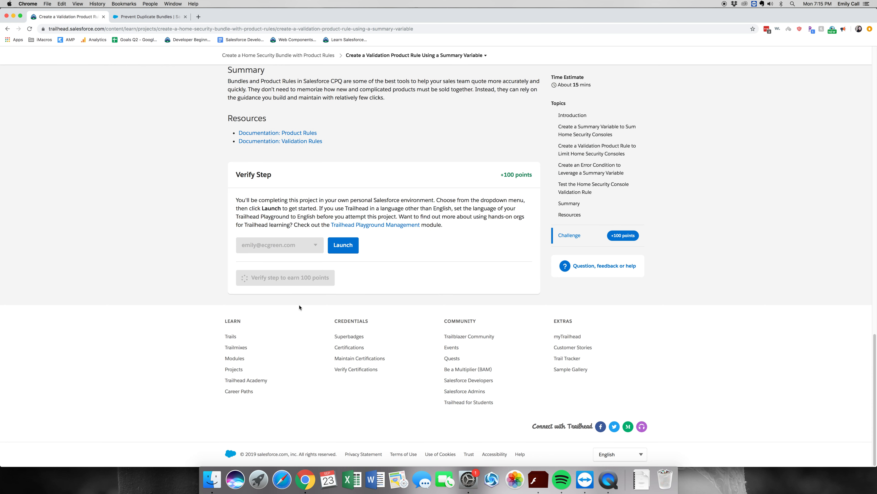